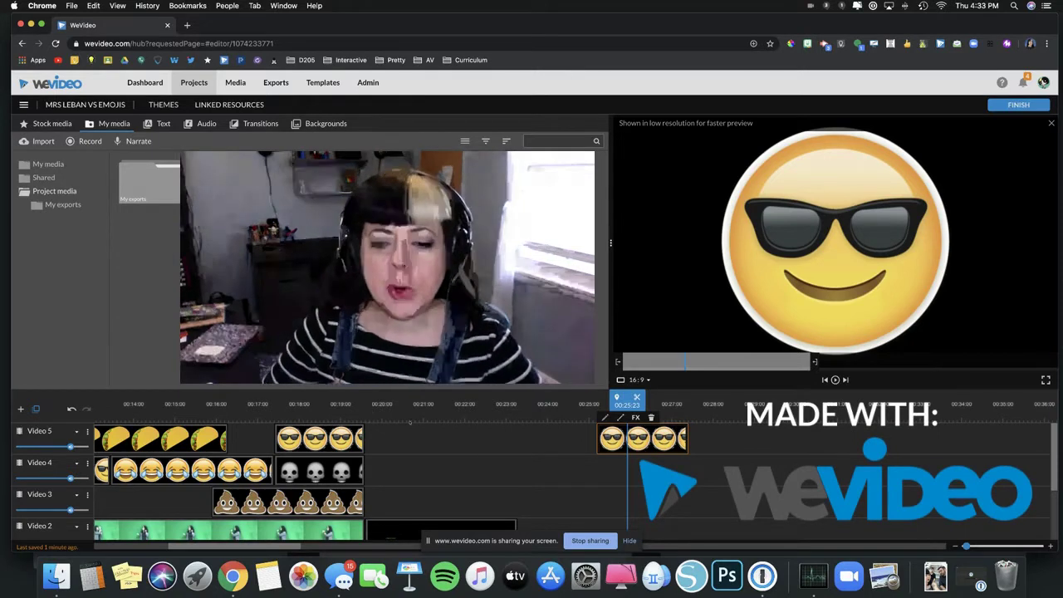
{"action": "left_click", "coordinate": [629, 541]}
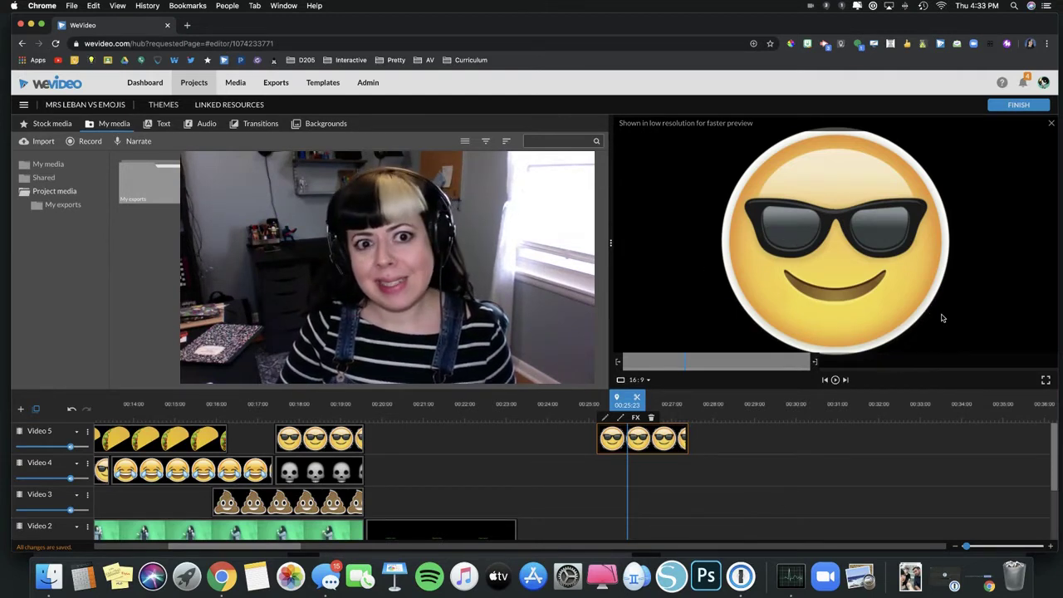
Place the 'Entrance to Opel Zoo' stock clip on Video 4 and move the playhead onto it
{"action": "left_click", "coordinate": [65, 126]}
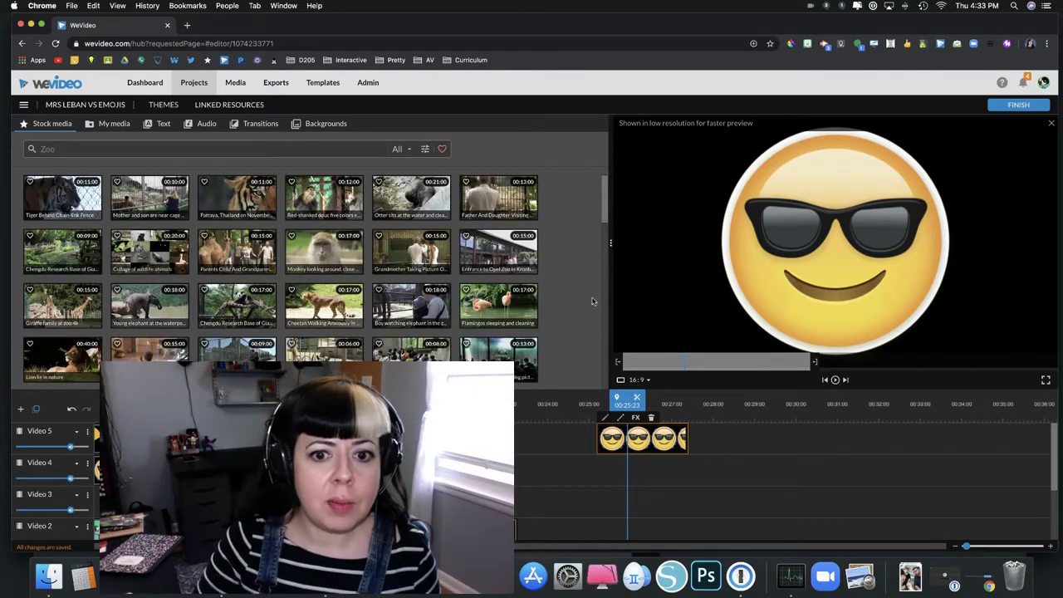
{"action": "left_click_drag", "start_coordinate": [498, 249], "coordinate": [656, 480]}
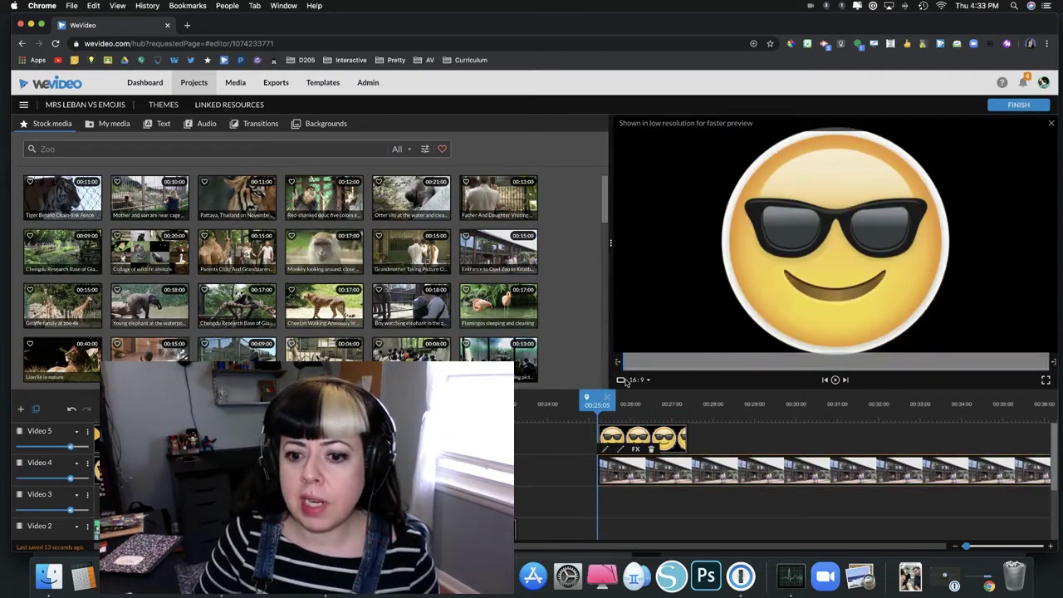
{"action": "left_click", "coordinate": [651, 405]}
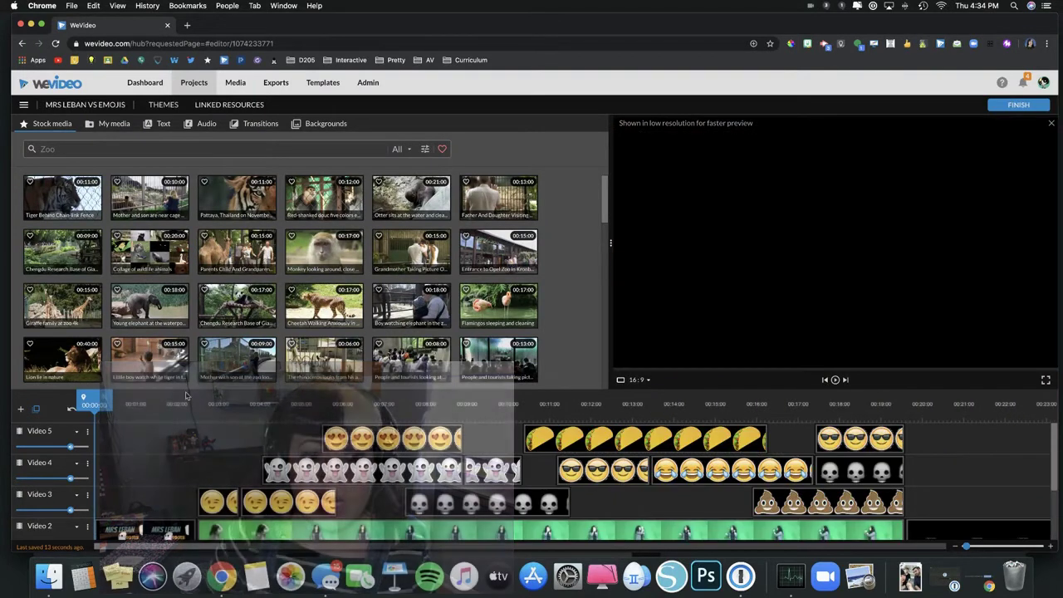
Play the project from the 00:02:01 title card and stop on the 00:10:17 green-screen shot
{"action": "left_click", "coordinate": [180, 403]}
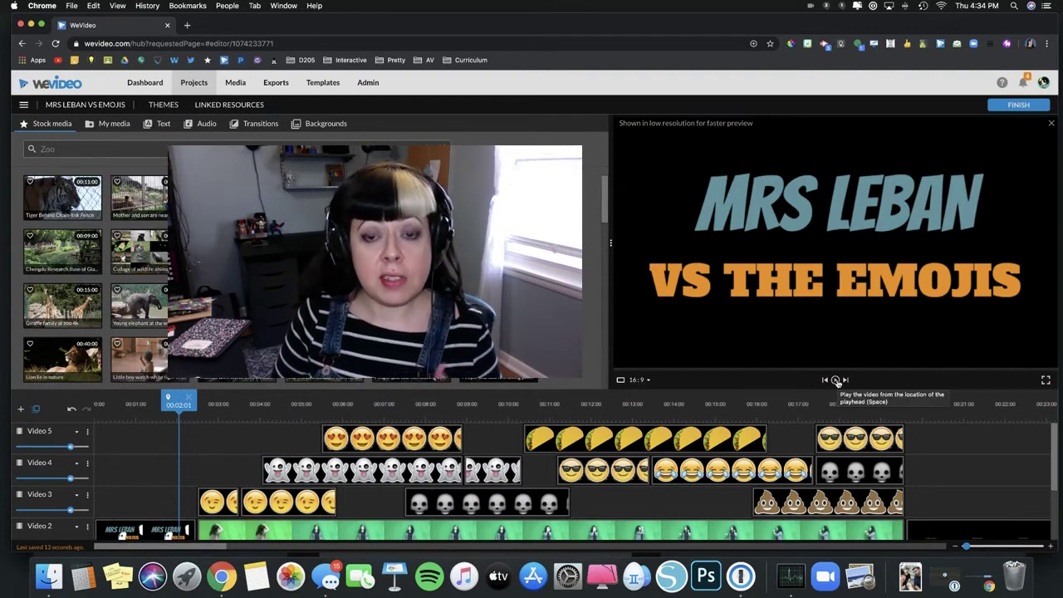
{"action": "left_click", "coordinate": [836, 381]}
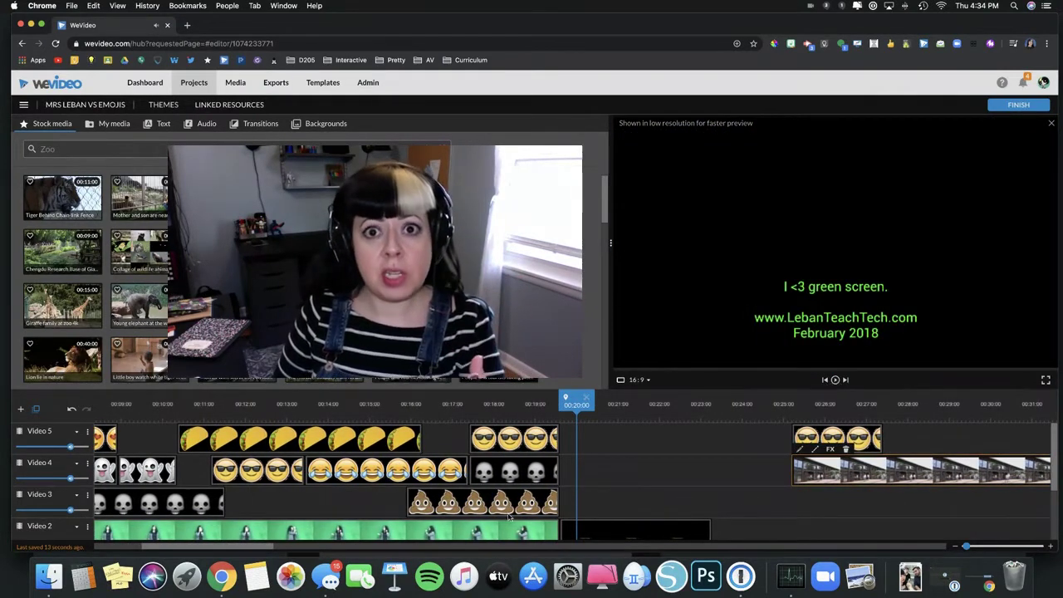
{"action": "left_click_drag", "start_coordinate": [262, 548], "coordinate": [214, 548]}
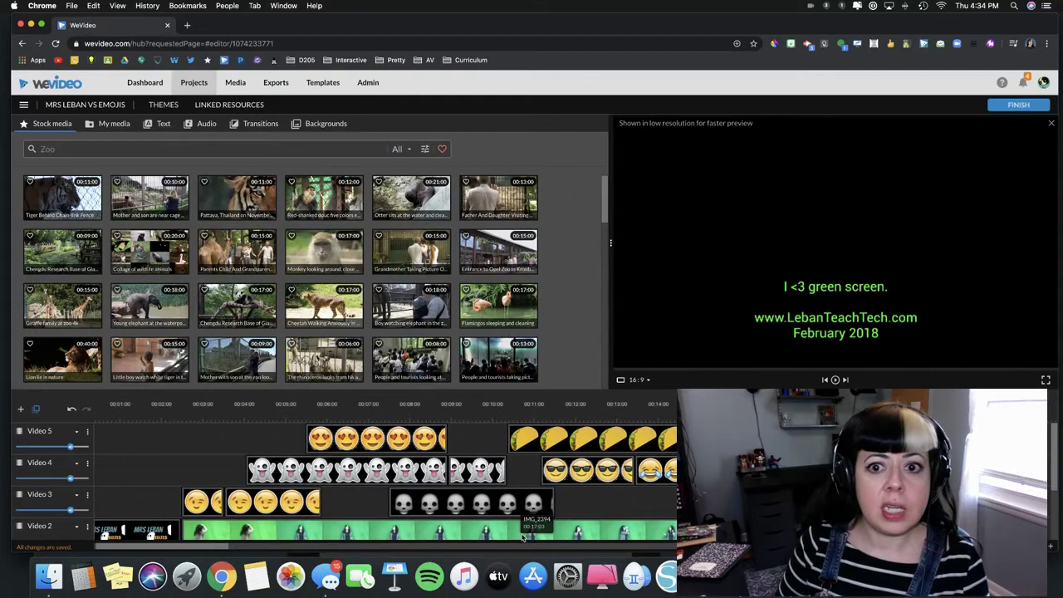
{"action": "left_click", "coordinate": [521, 404]}
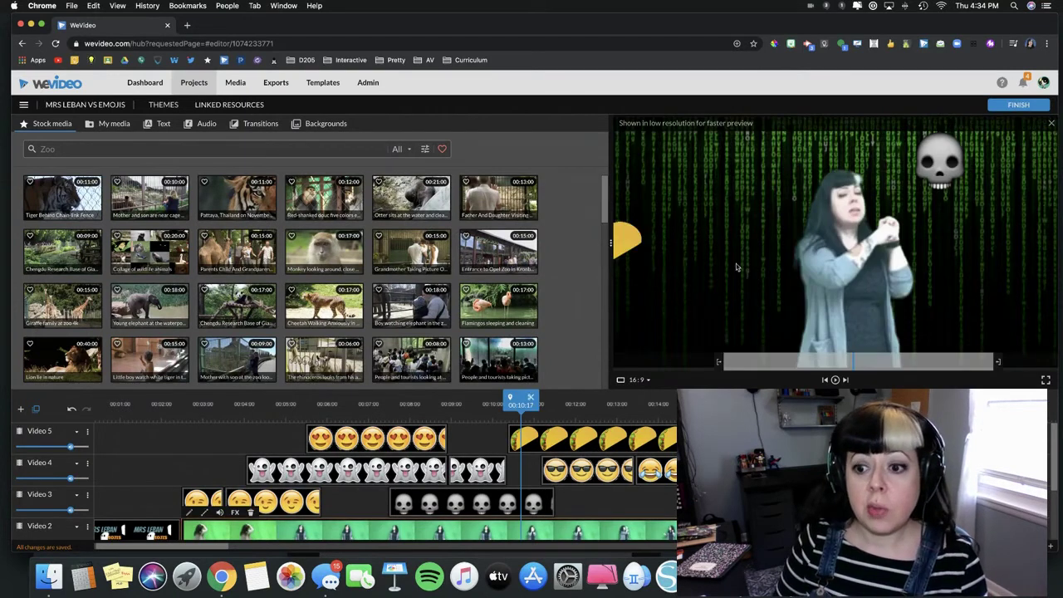
{"action": "scroll", "coordinate": [425, 534], "scroll_direction": "down", "scroll_amount": 3}
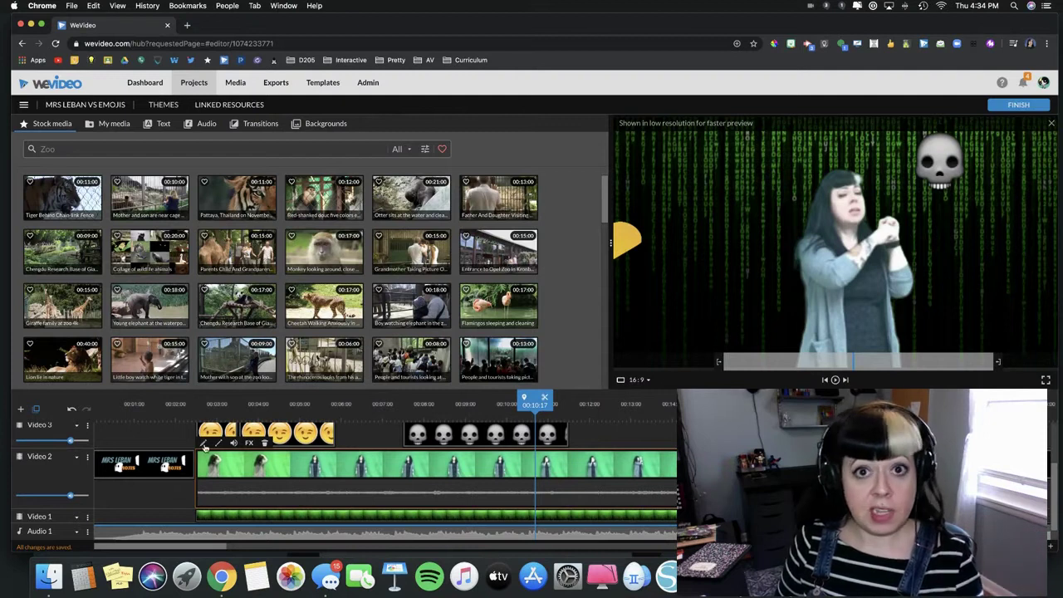
Reset the colour keying on clip IMG_2394 so the raw green backdrop shows
{"action": "left_click", "coordinate": [203, 442]}
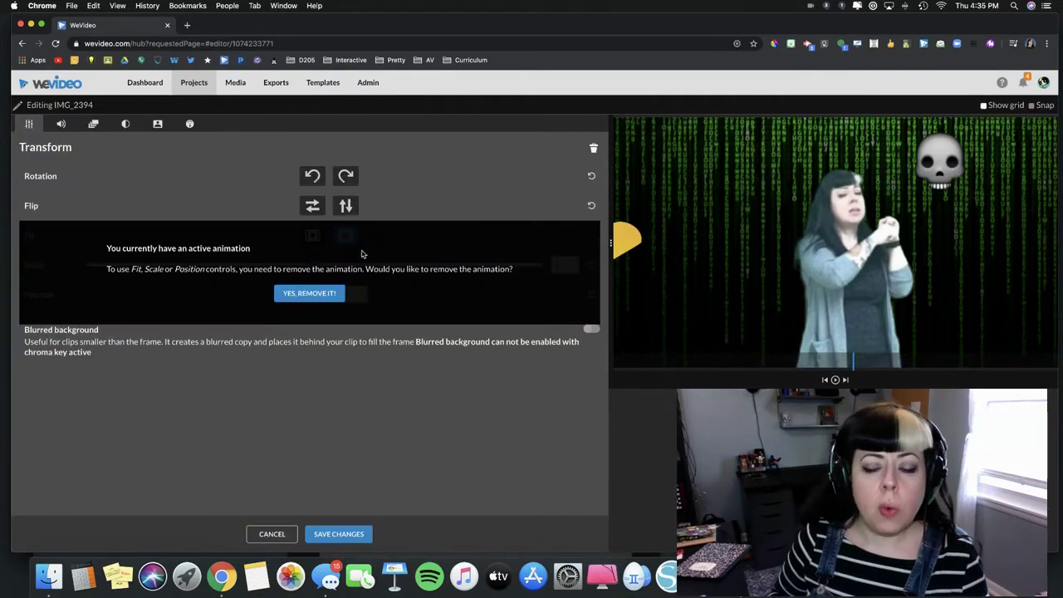
{"action": "left_click", "coordinate": [160, 125]}
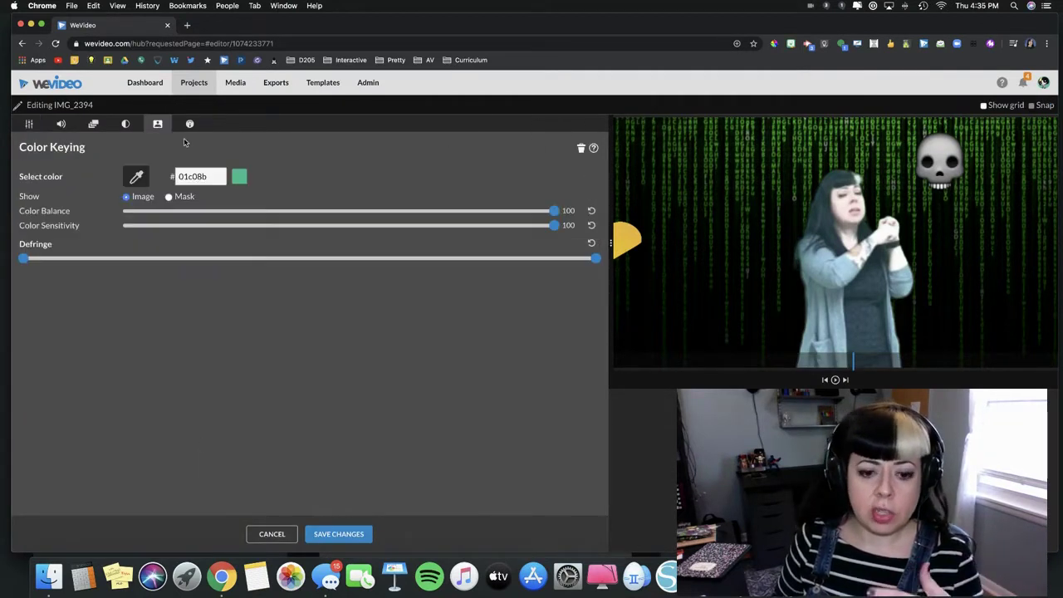
{"action": "left_click", "coordinate": [582, 149]}
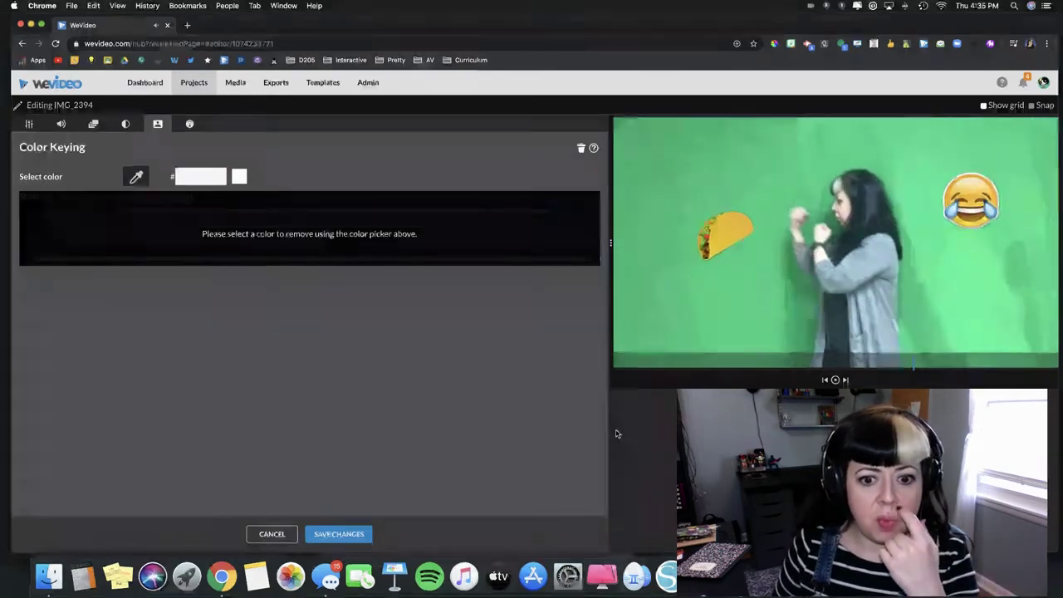
Cancel the keying reset, then delete the Opel Zoo clip from Video 4 around 00:27
{"action": "left_click", "coordinate": [272, 534]}
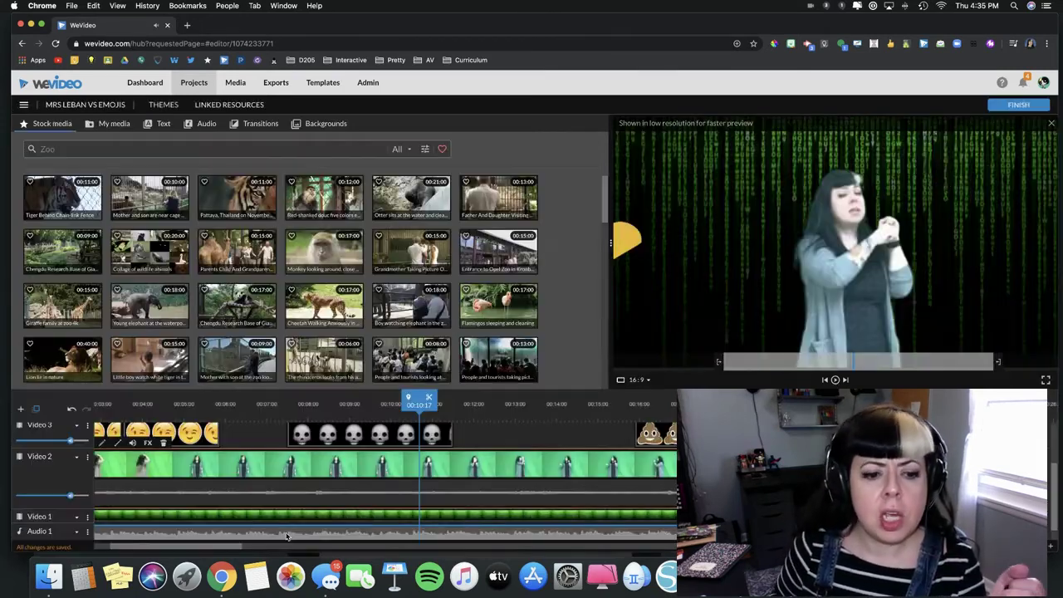
{"action": "scroll", "coordinate": [650, 477], "scroll_direction": "down", "scroll_amount": 1}
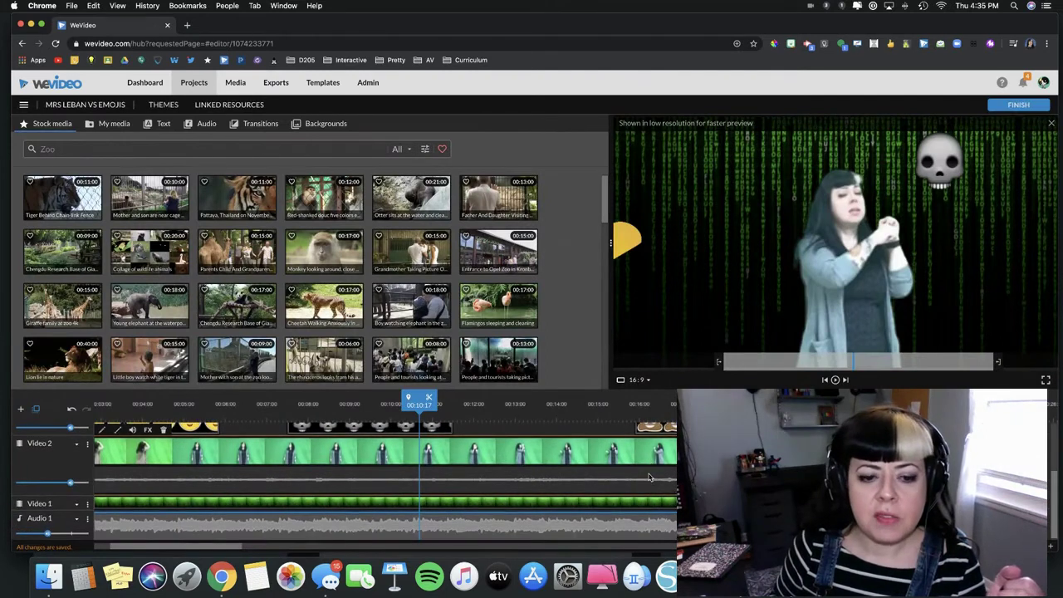
{"action": "scroll", "coordinate": [650, 477], "scroll_direction": "up", "scroll_amount": 2}
{"action": "scroll", "coordinate": [650, 477], "scroll_direction": "down", "scroll_amount": 2}
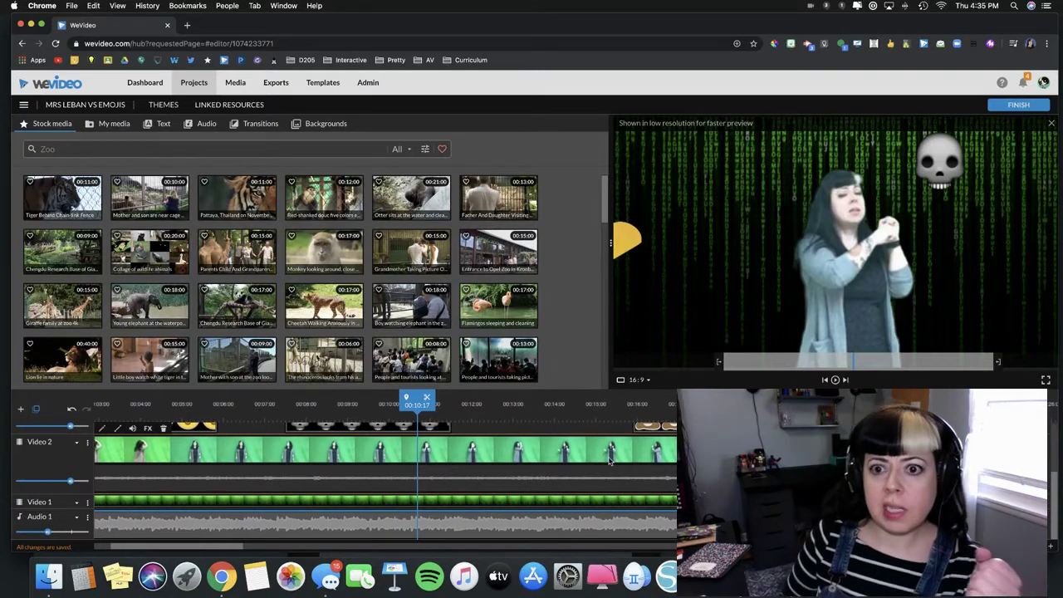
{"action": "left_click_drag", "start_coordinate": [224, 546], "coordinate": [217, 547]}
{"action": "scroll", "coordinate": [552, 447], "scroll_direction": "up", "scroll_amount": 3}
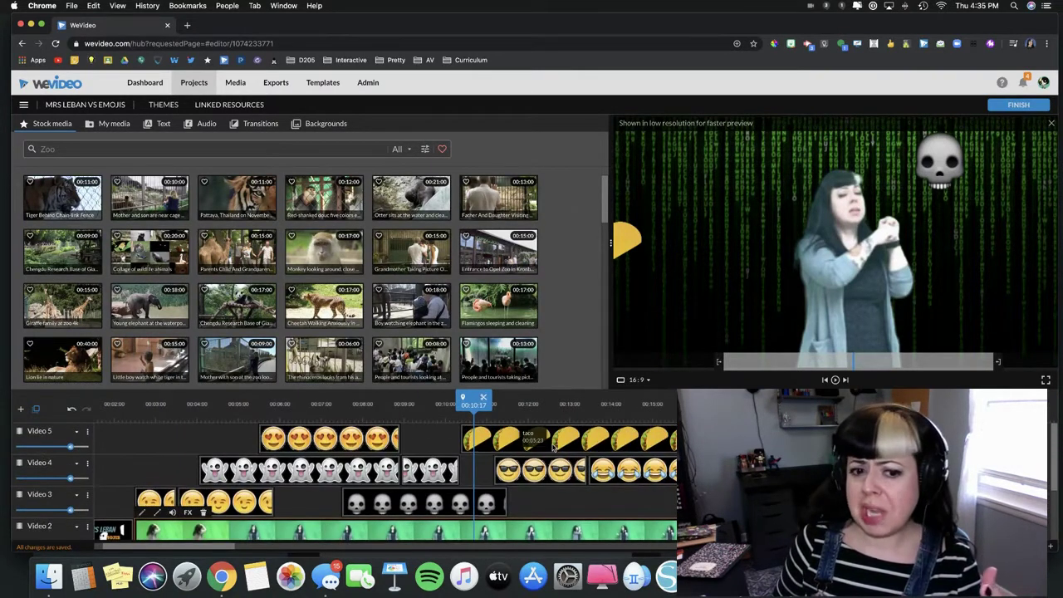
{"action": "left_click_drag", "start_coordinate": [219, 547], "coordinate": [300, 552]}
{"action": "left_click", "coordinate": [480, 476]}
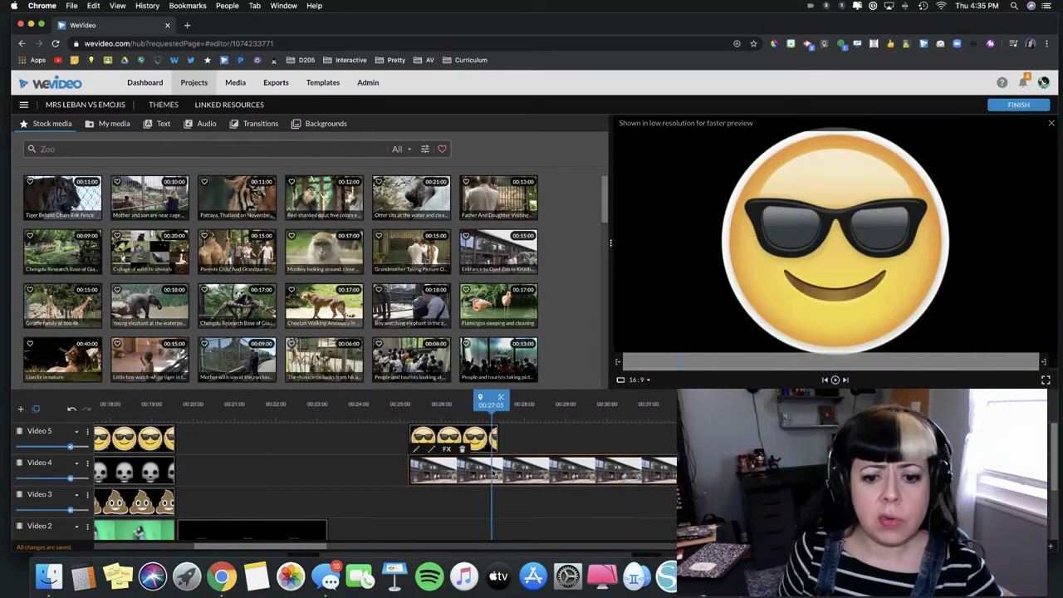
{"action": "key", "text": "Delete"}
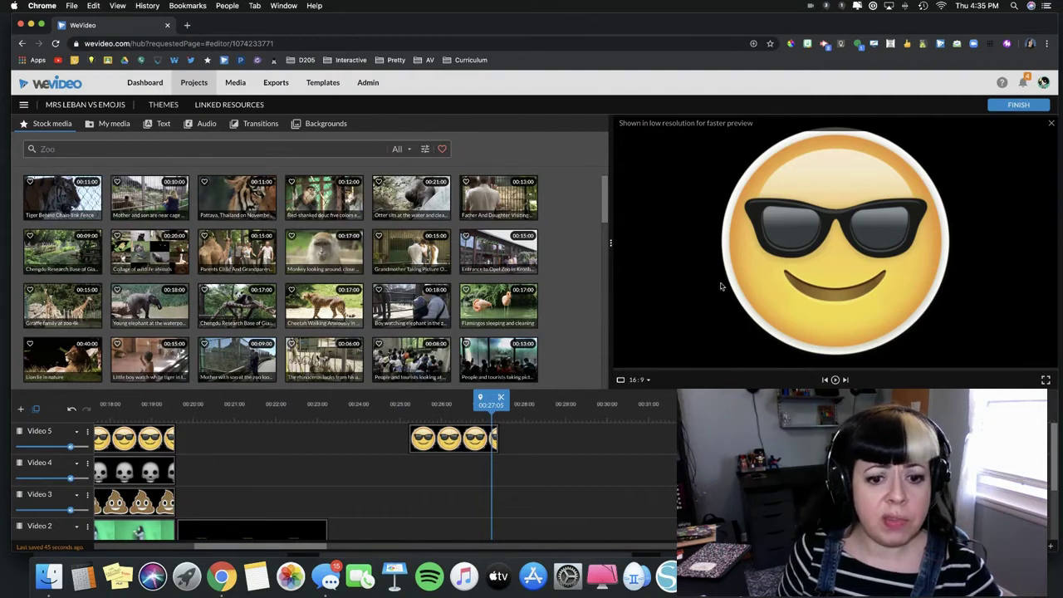
Select the sunglasses emoji clip on Video 5 and open its clip editor
{"action": "left_click", "coordinate": [429, 442]}
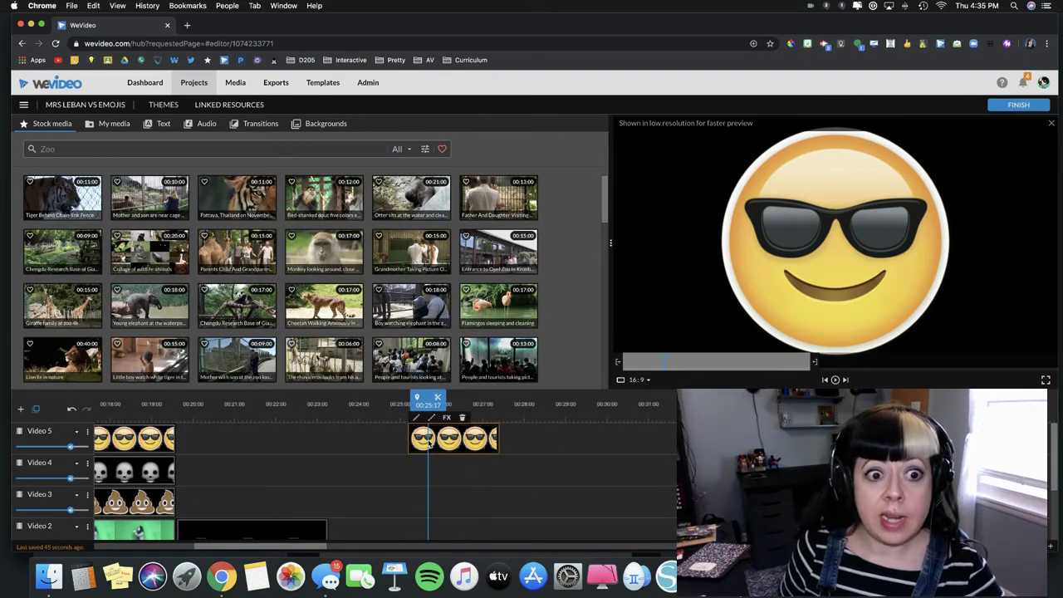
{"action": "left_click", "coordinate": [418, 419]}
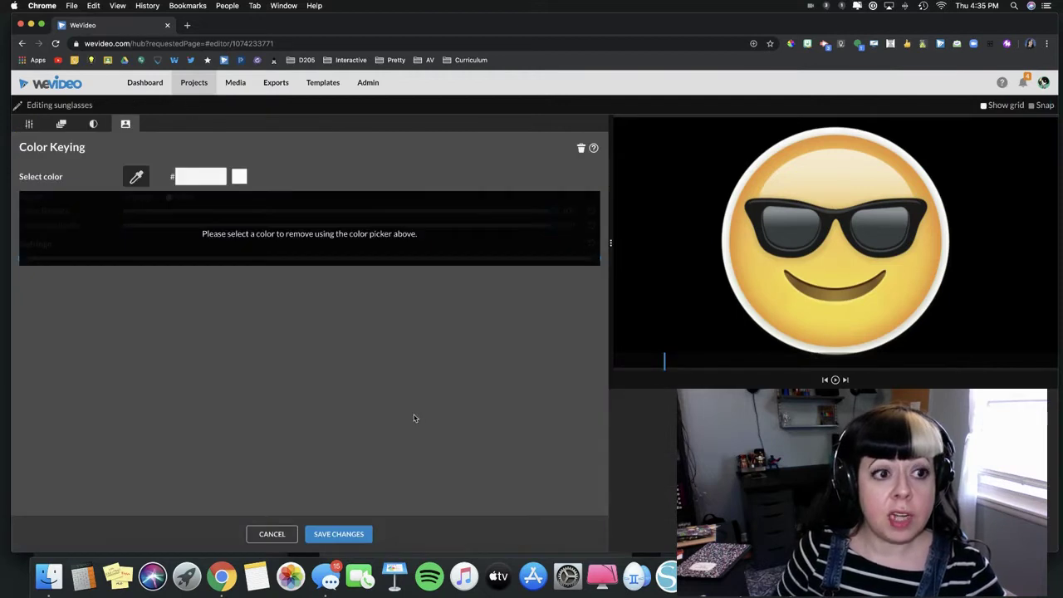
{"action": "left_click", "coordinate": [272, 533]}
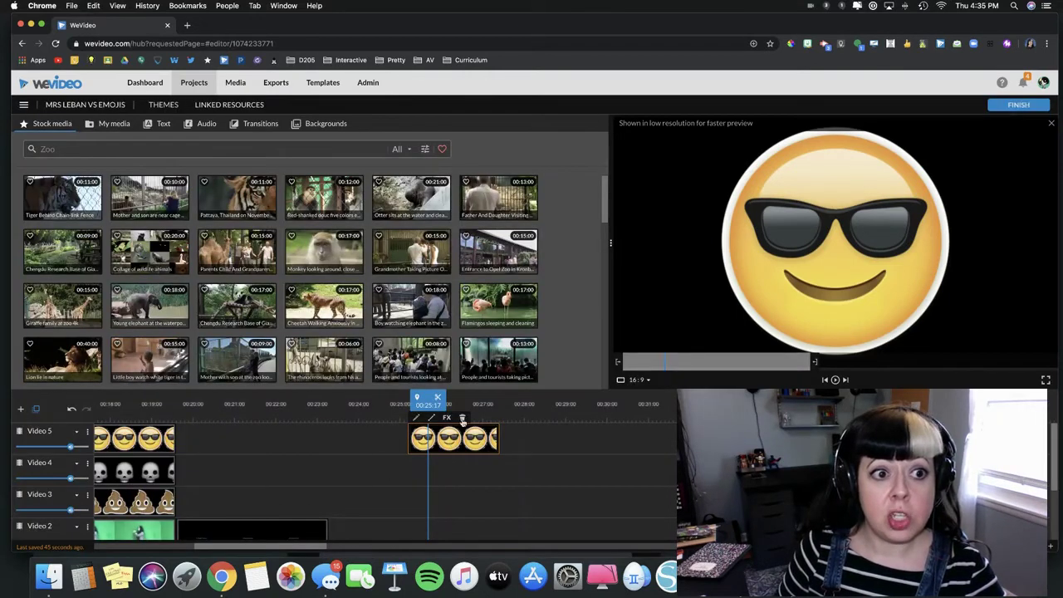
{"action": "left_click", "coordinate": [283, 533]}
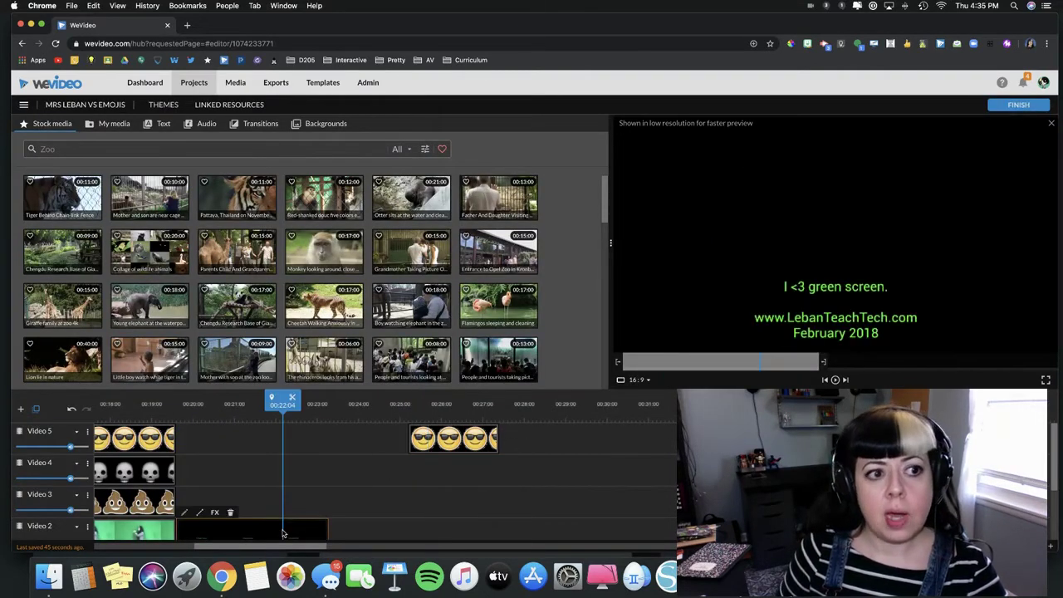
{"action": "left_click", "coordinate": [422, 440]}
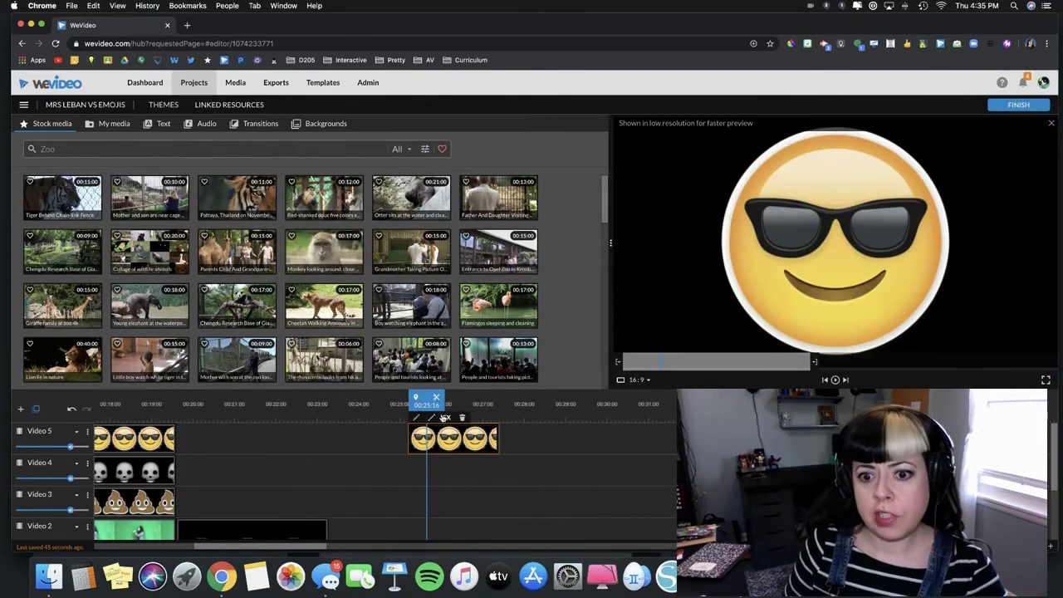
{"action": "left_click", "coordinate": [416, 419]}
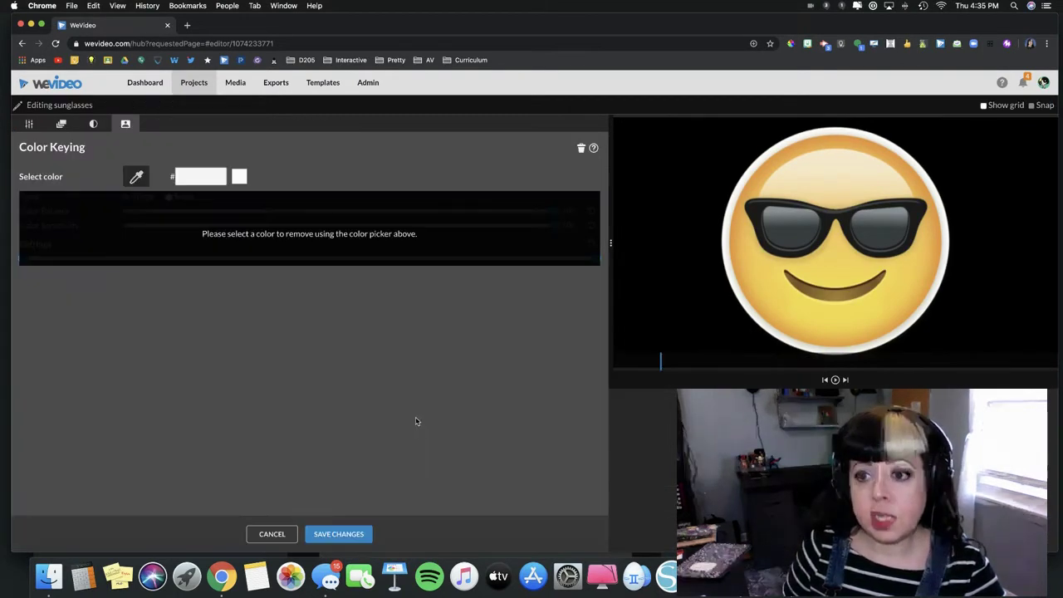
In Transform, scale the sunglasses emoji to 0.37 and move it to the upper-left of the frame
{"action": "left_click", "coordinate": [29, 123]}
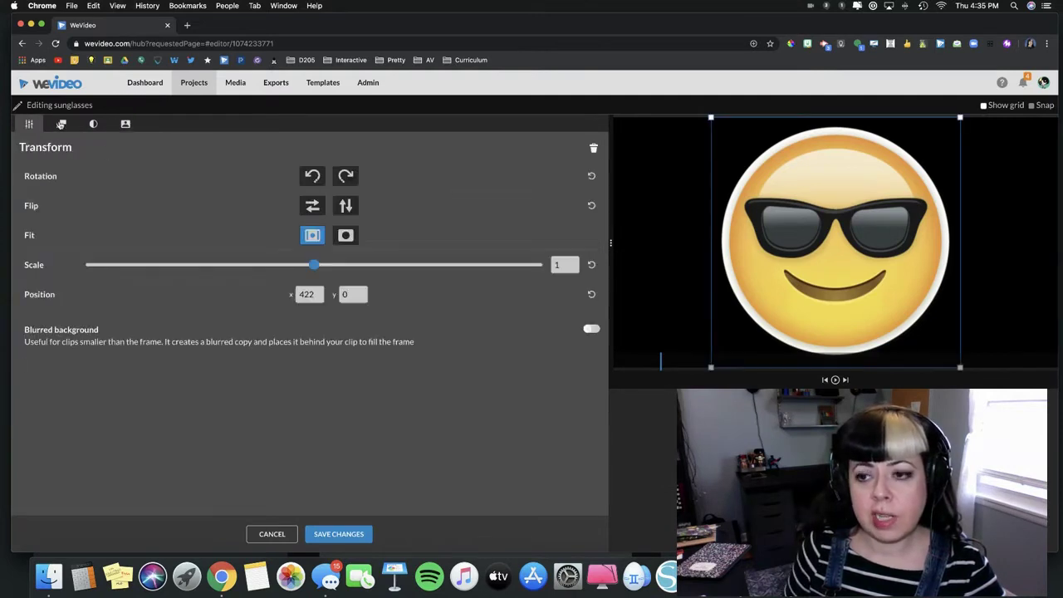
{"action": "left_click", "coordinate": [61, 123]}
{"action": "left_click", "coordinate": [93, 124]}
{"action": "left_click", "coordinate": [126, 124]}
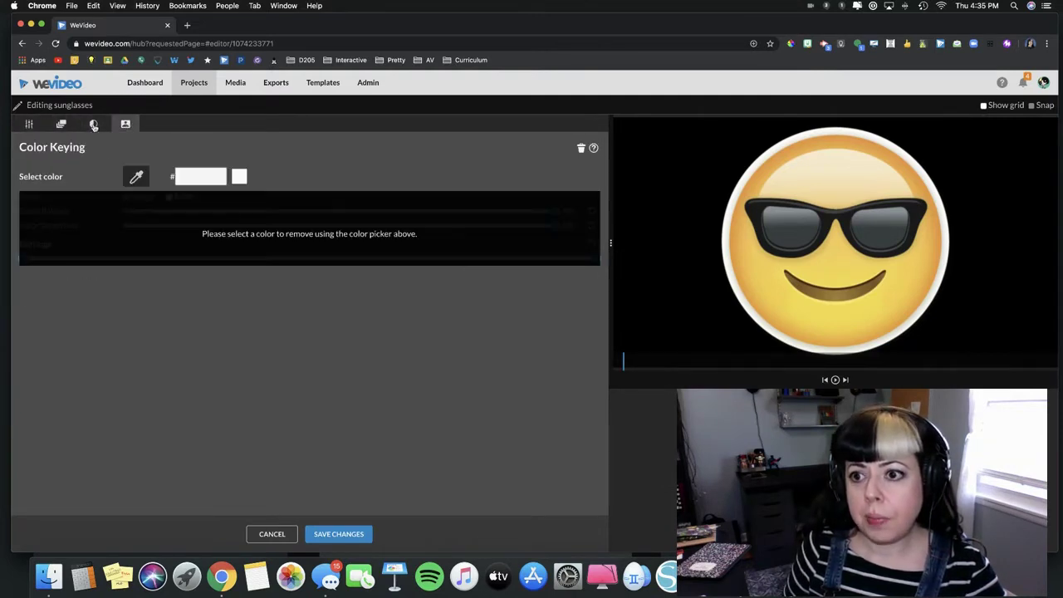
{"action": "left_click", "coordinate": [30, 124]}
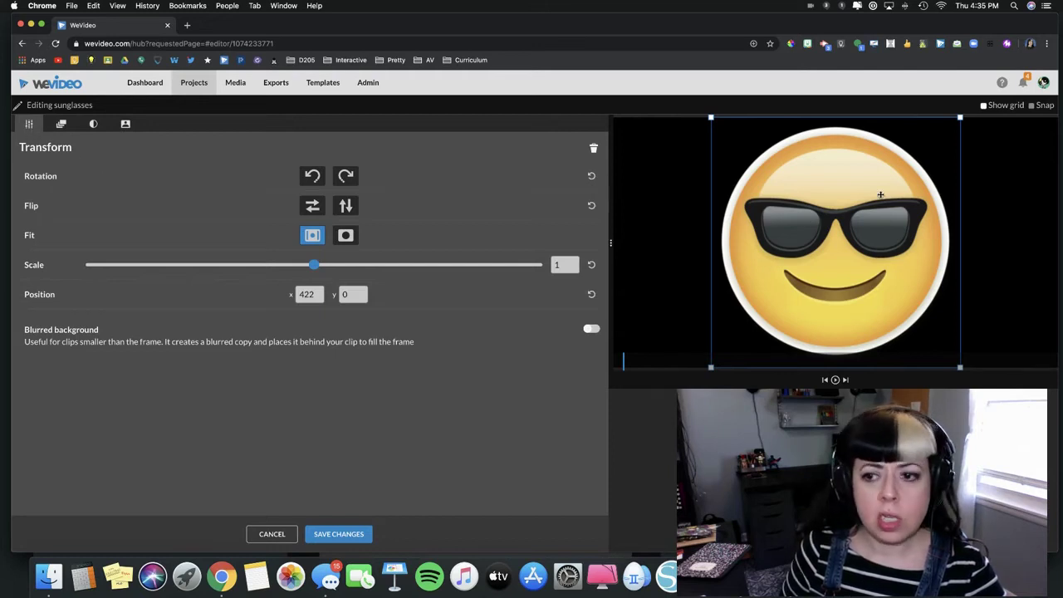
{"action": "left_click_drag", "start_coordinate": [960, 119], "coordinate": [907, 172]}
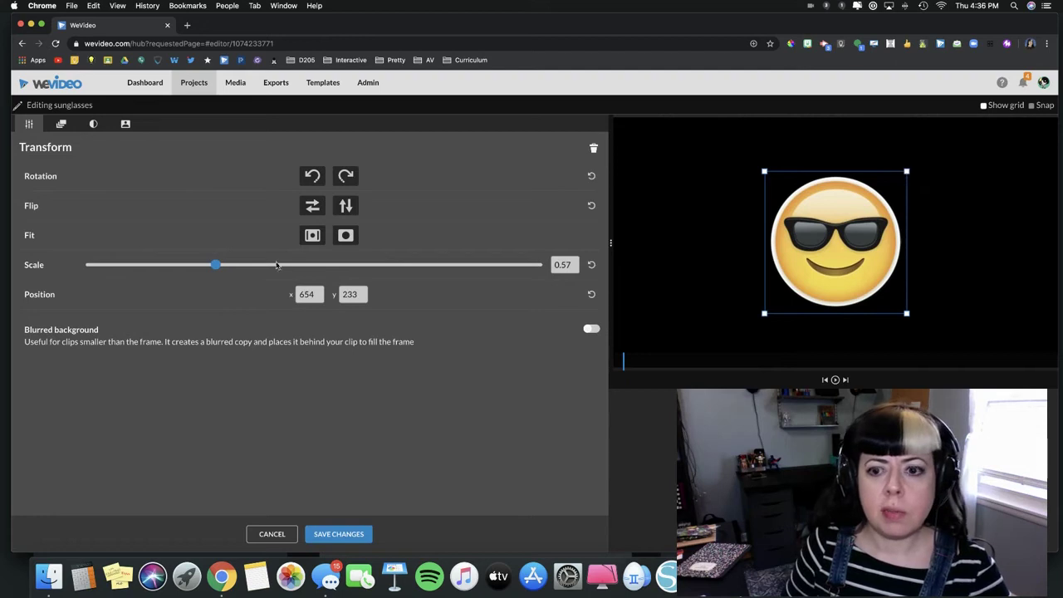
{"action": "mouse_move", "coordinate": [215, 266]}
{"action": "left_mouse_down"}
{"action": "mouse_move", "coordinate": [166, 264]}
{"action": "mouse_move", "coordinate": [292, 264]}
{"action": "mouse_move", "coordinate": [193, 270]}
{"action": "mouse_move", "coordinate": [203, 269]}
{"action": "left_mouse_up"}
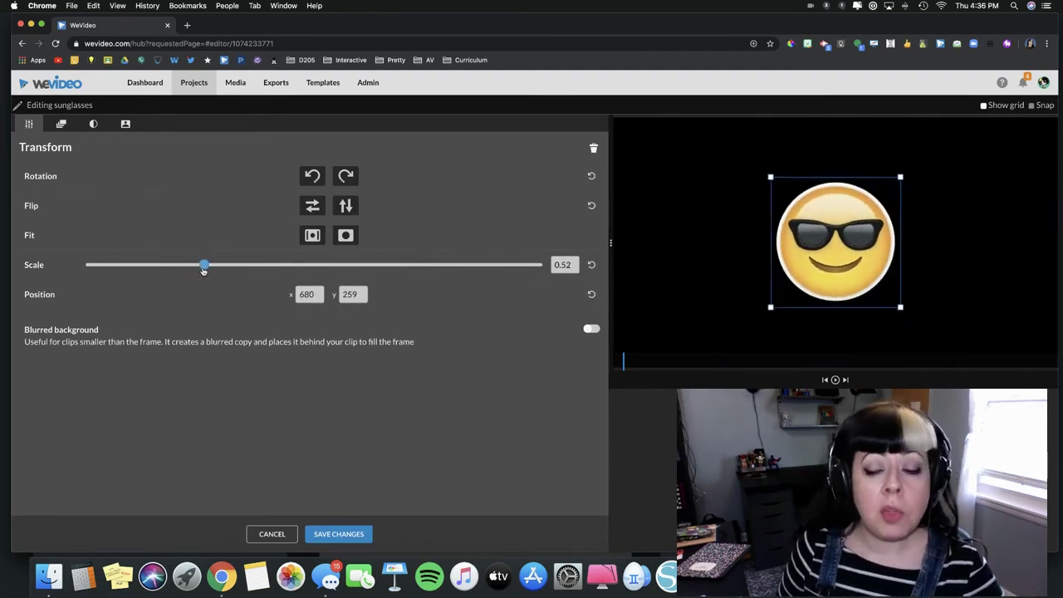
{"action": "left_click_drag", "start_coordinate": [200, 272], "coordinate": [166, 278]}
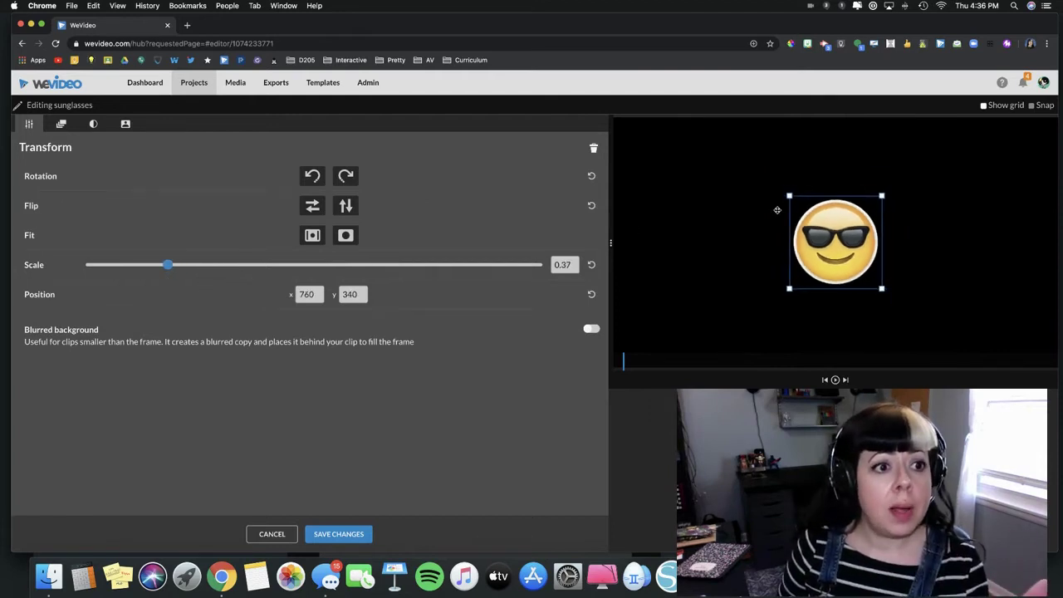
{"action": "left_click_drag", "start_coordinate": [800, 220], "coordinate": [666, 192]}
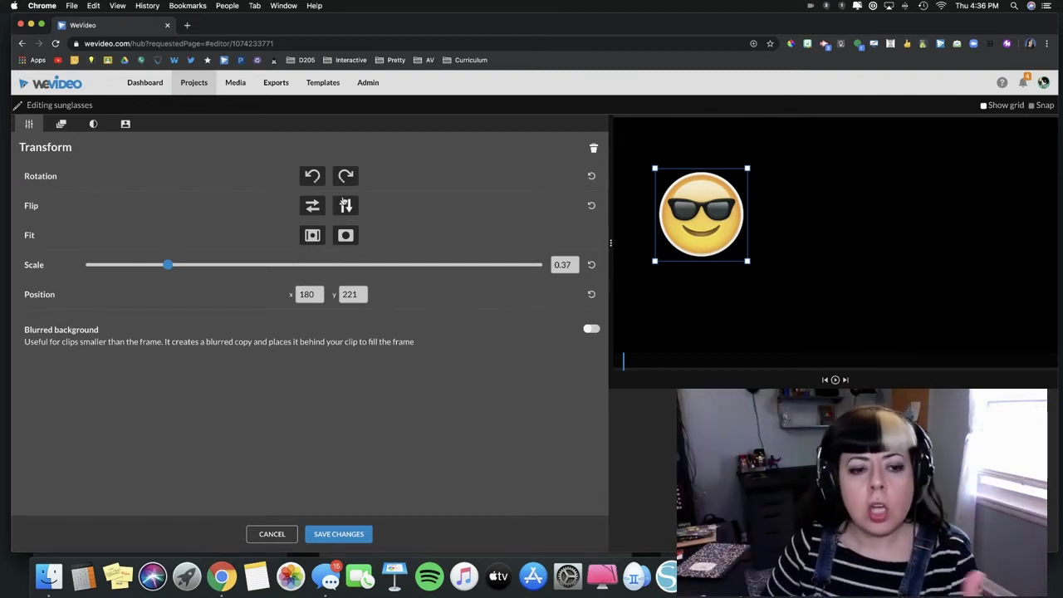
Set the emoji's animation start position in the top-left corner
{"action": "left_click", "coordinate": [61, 125]}
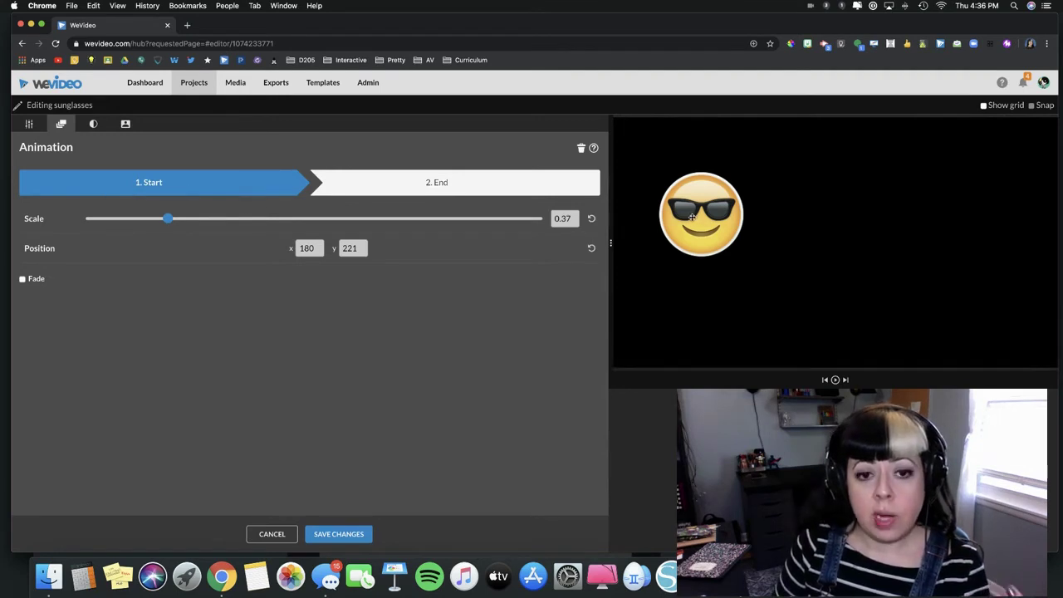
{"action": "left_click_drag", "start_coordinate": [691, 218], "coordinate": [651, 169]}
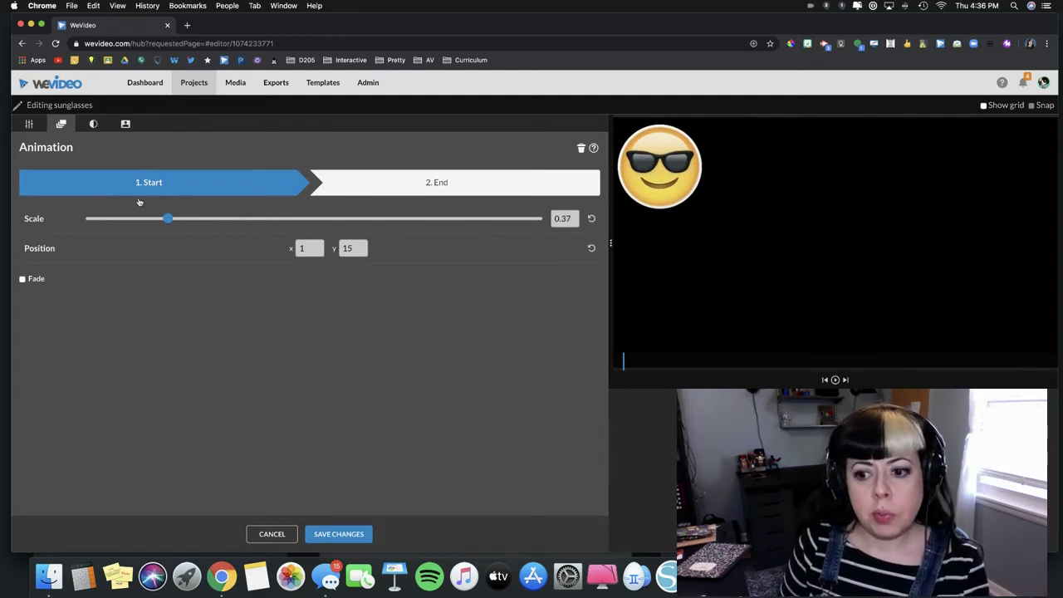
{"action": "left_click", "coordinate": [153, 187]}
{"action": "left_click", "coordinate": [164, 182]}
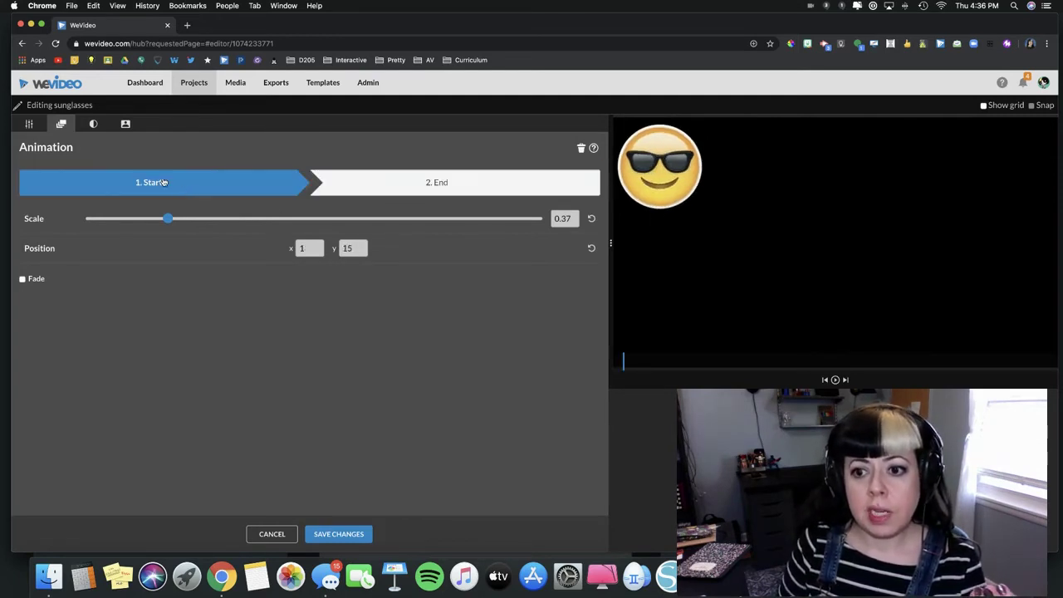
Set the animation end position at the lower right, preview it, and save the changes
{"action": "left_click", "coordinate": [501, 185]}
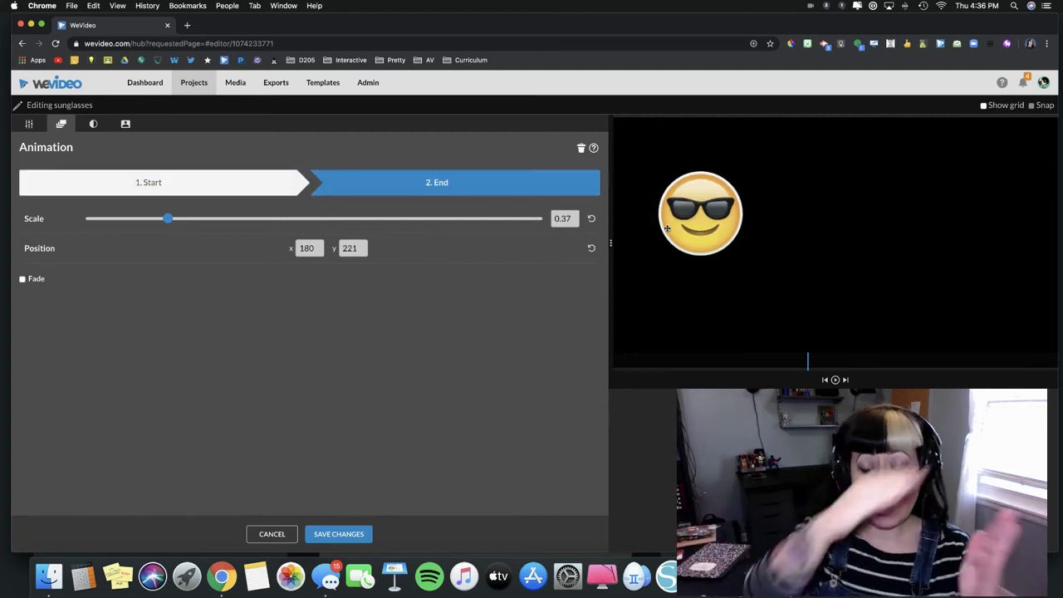
{"action": "left_click_drag", "start_coordinate": [707, 230], "coordinate": [997, 315]}
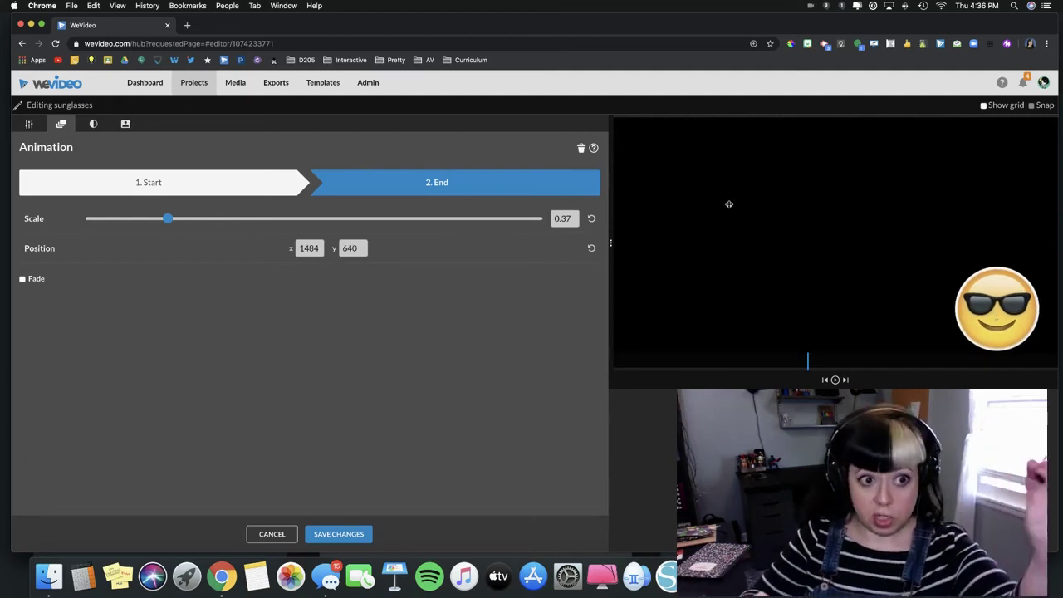
{"action": "left_click", "coordinate": [825, 381]}
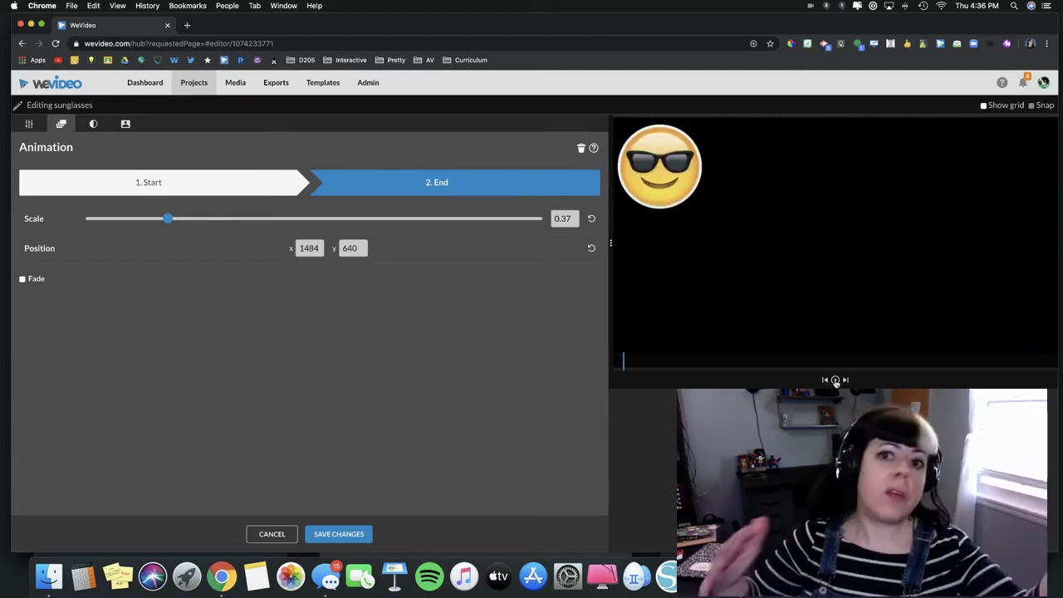
{"action": "left_click", "coordinate": [835, 379]}
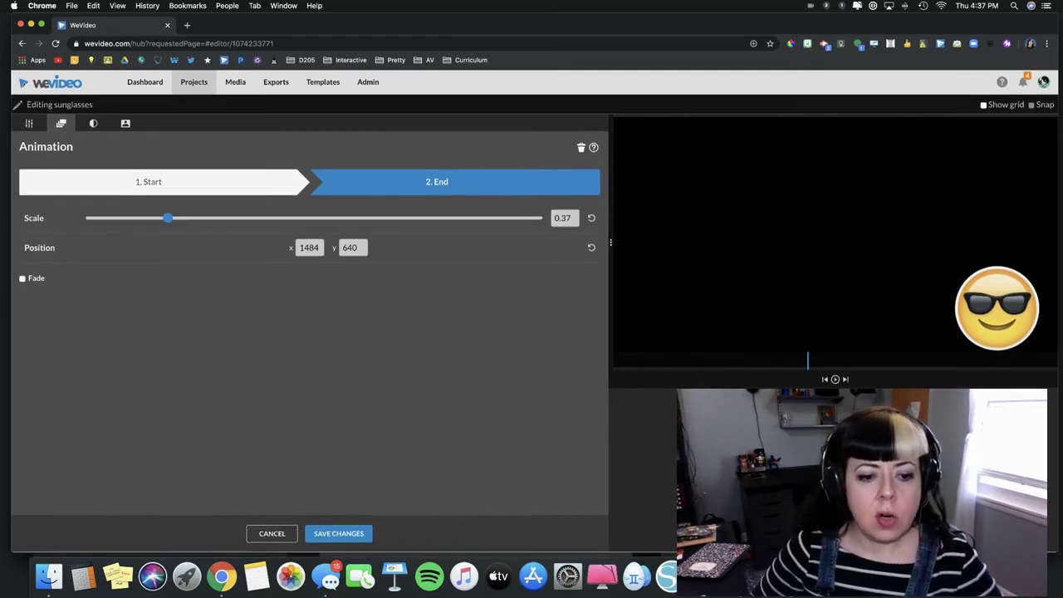
{"action": "left_click", "coordinate": [337, 534]}
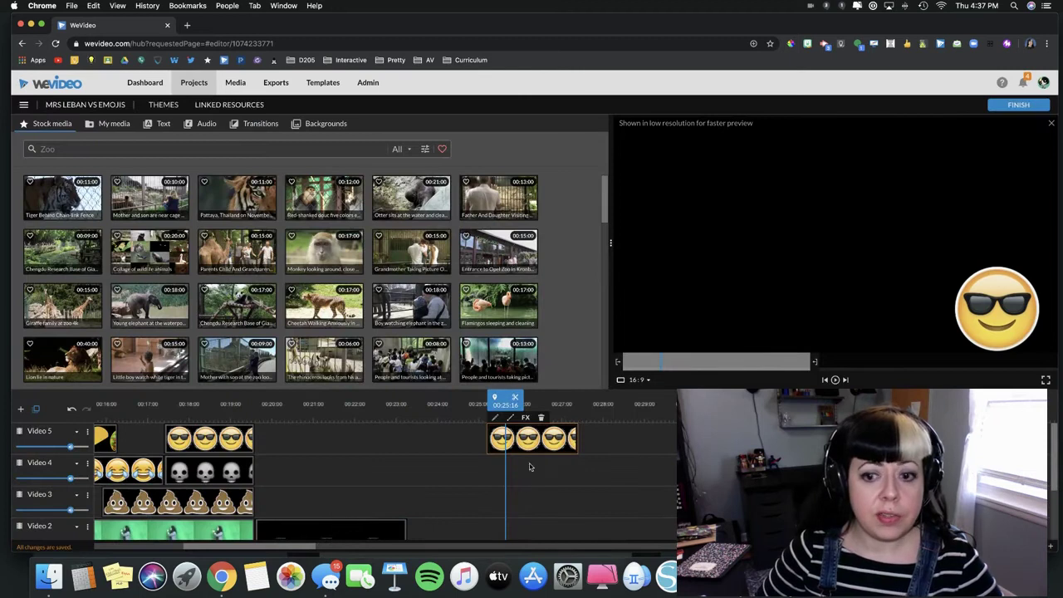
{"action": "left_click", "coordinate": [486, 405]}
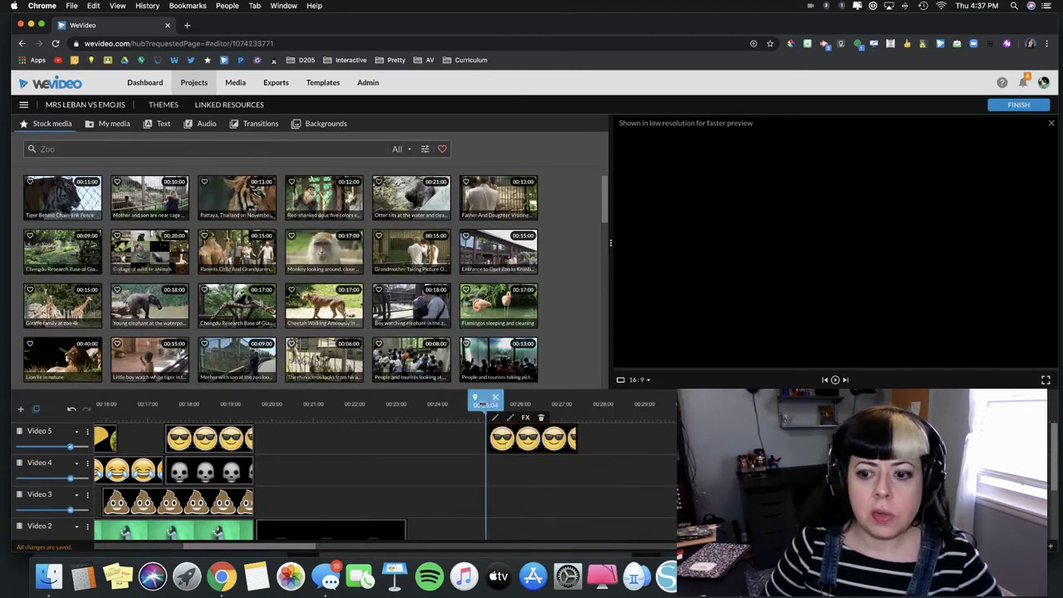
{"action": "left_click", "coordinate": [835, 379]}
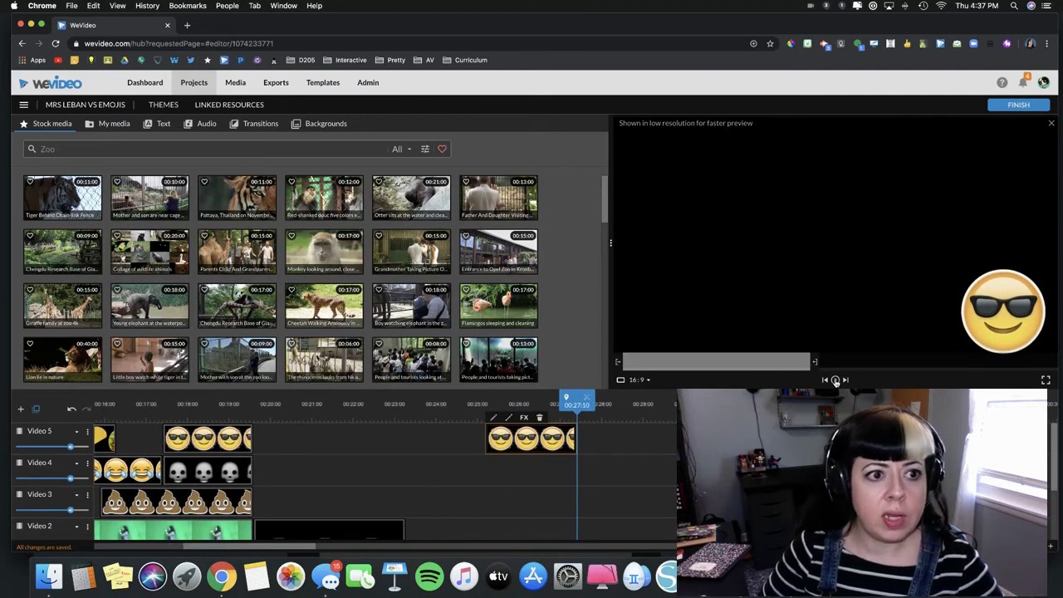
{"action": "left_click_drag", "start_coordinate": [238, 545], "coordinate": [162, 545]}
{"action": "left_click", "coordinate": [247, 404]}
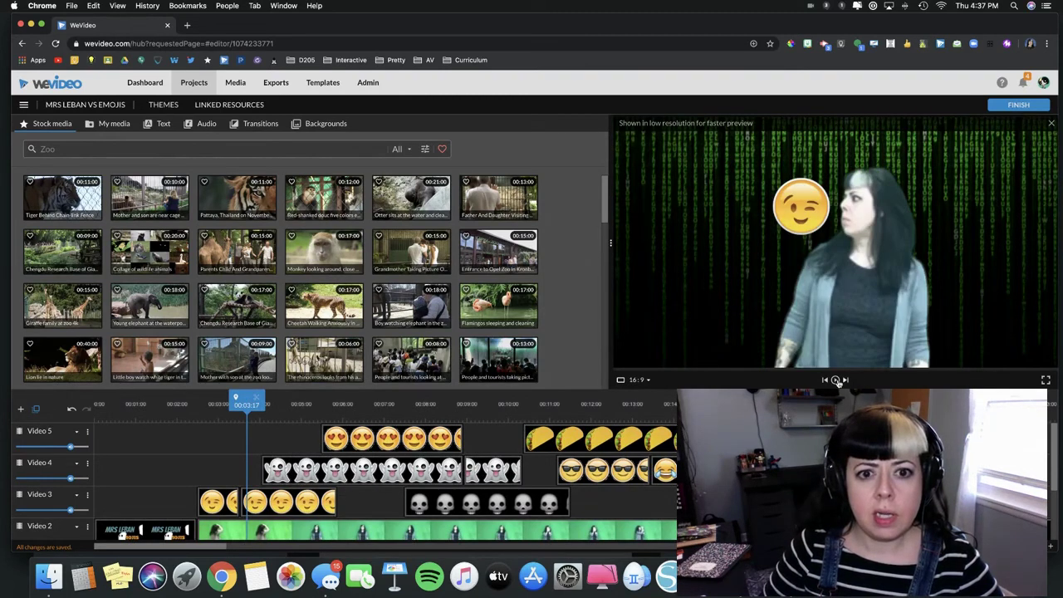
{"action": "left_click", "coordinate": [293, 507]}
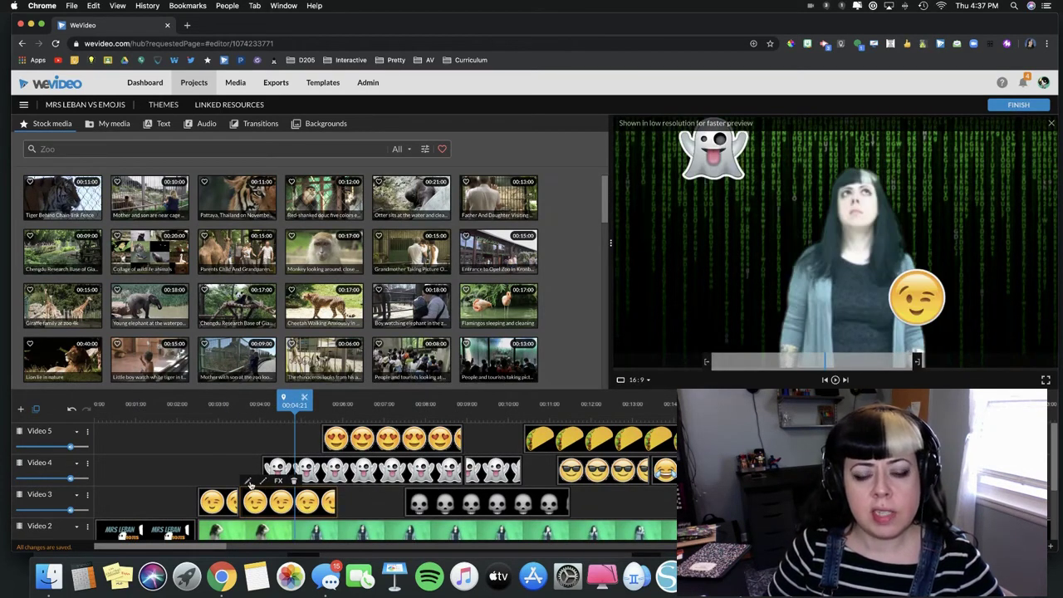
{"action": "left_click", "coordinate": [248, 482]}
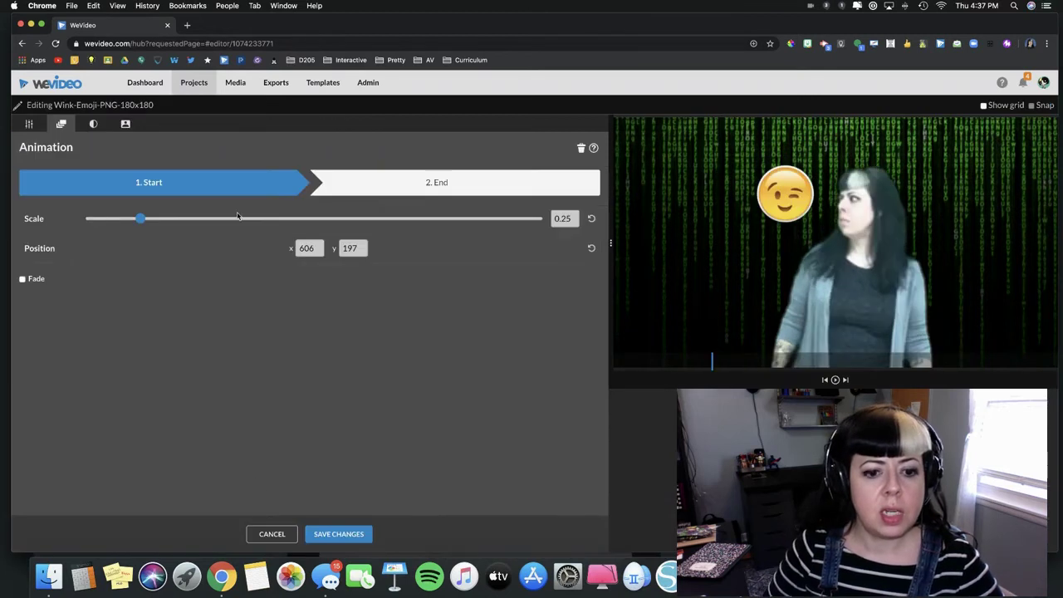
{"action": "left_click", "coordinate": [464, 184]}
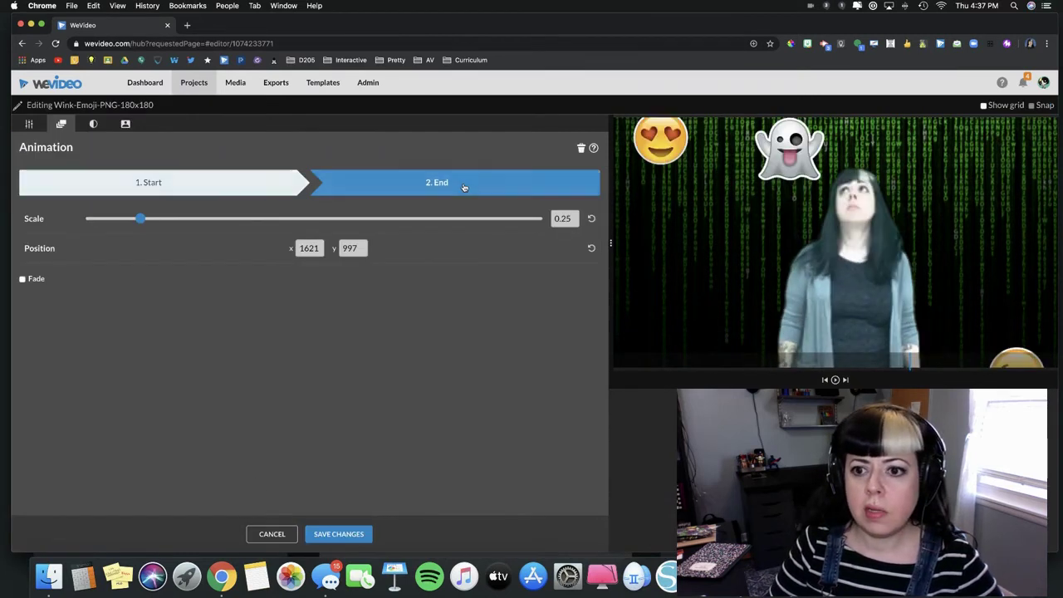
{"action": "left_click", "coordinate": [223, 184]}
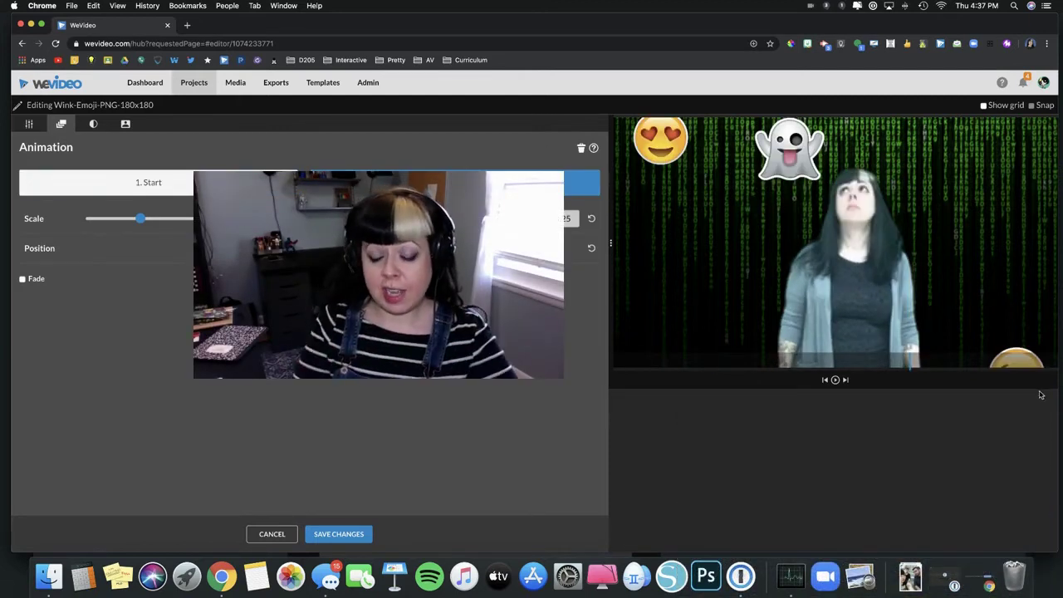
{"action": "left_click", "coordinate": [272, 534]}
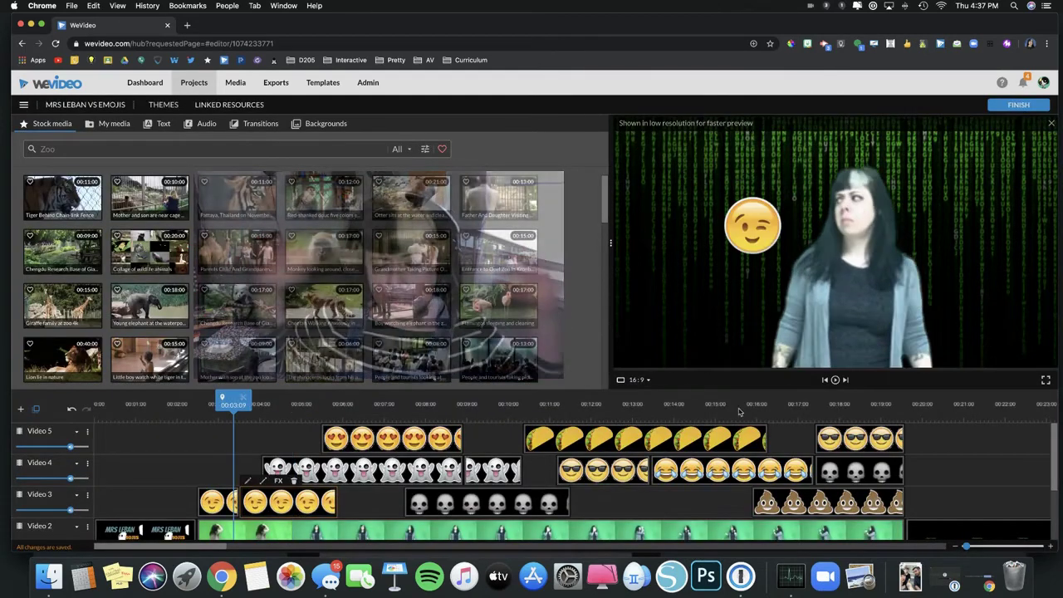